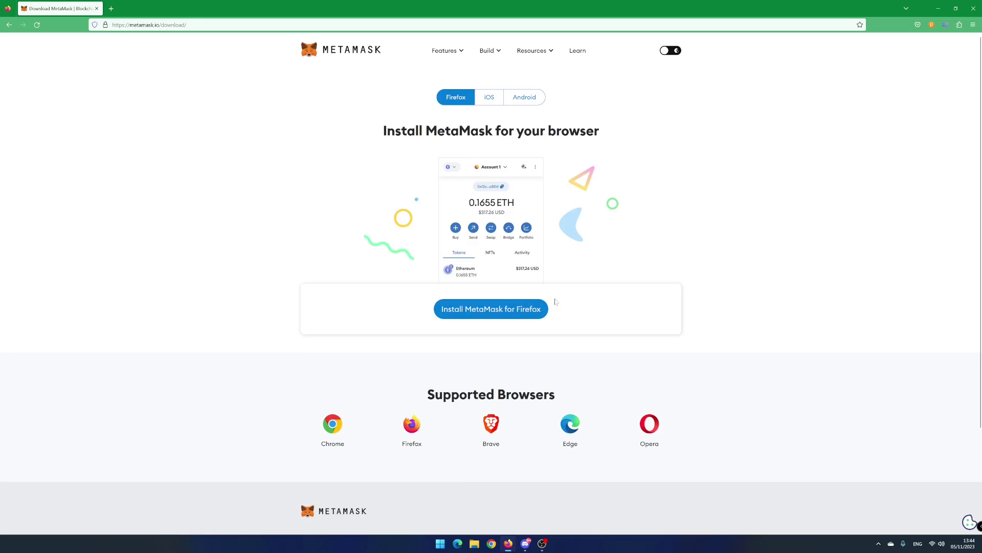
# Install the MetaMask add-on for Firefox, grant its permissions, and restart it after the startup error
pyautogui.click(490, 315)
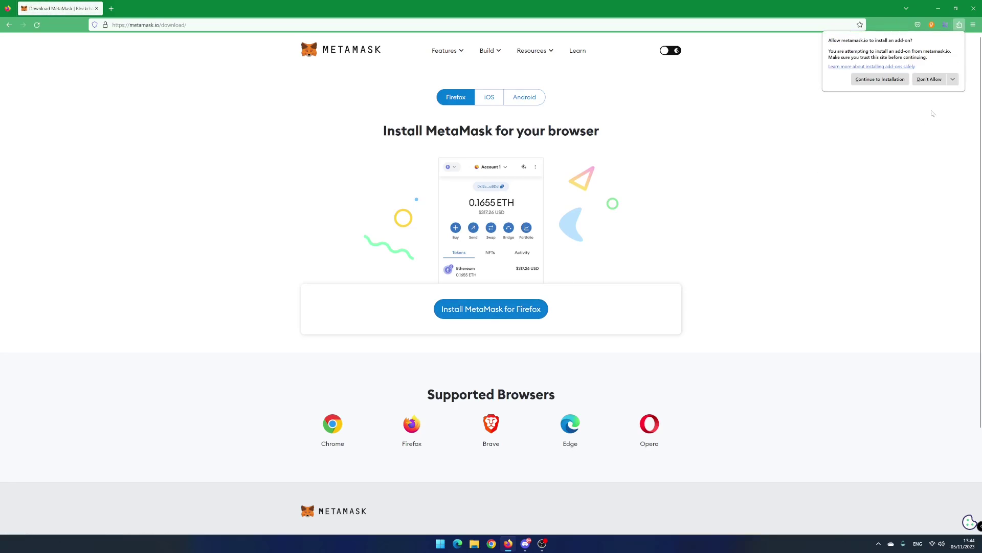
pyautogui.click(901, 81)
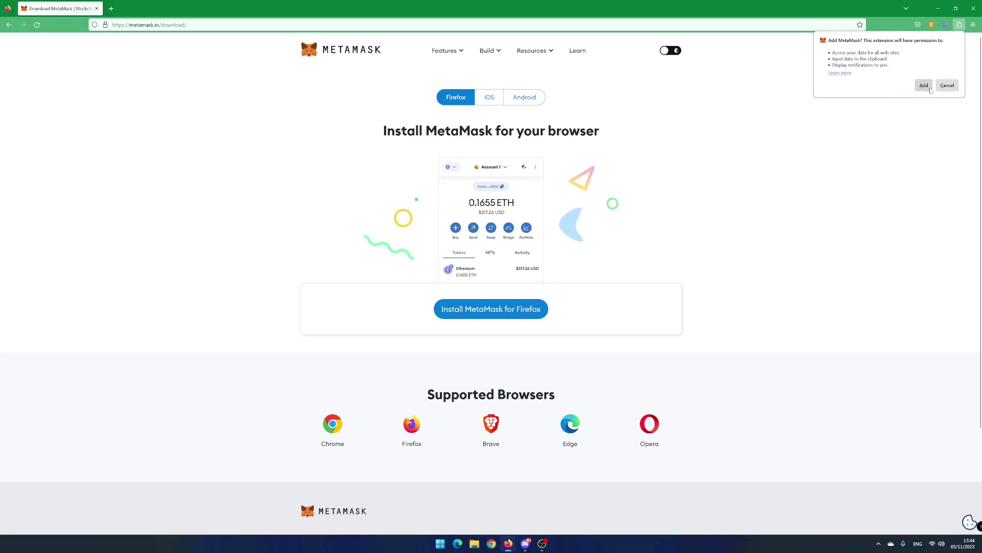
pyautogui.click(925, 89)
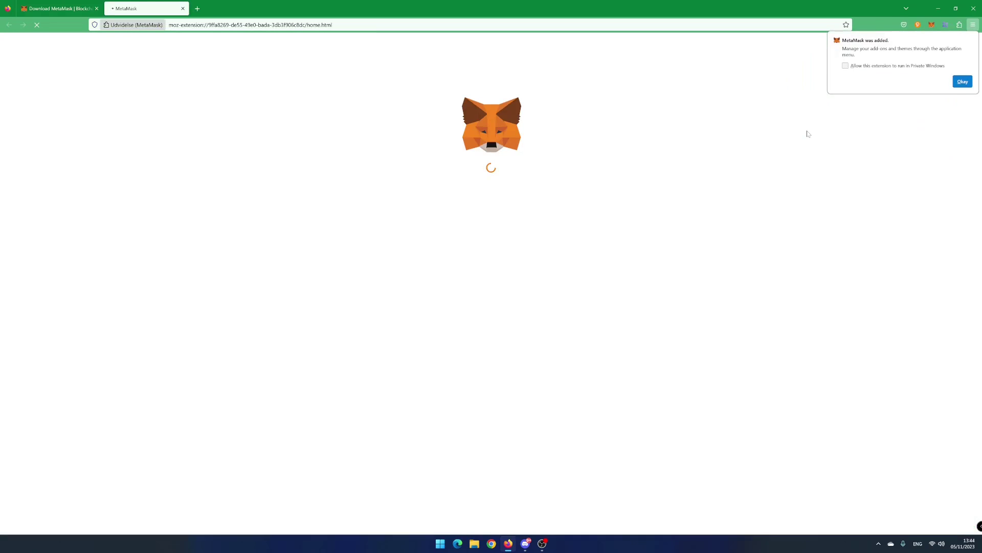
pyautogui.click(958, 83)
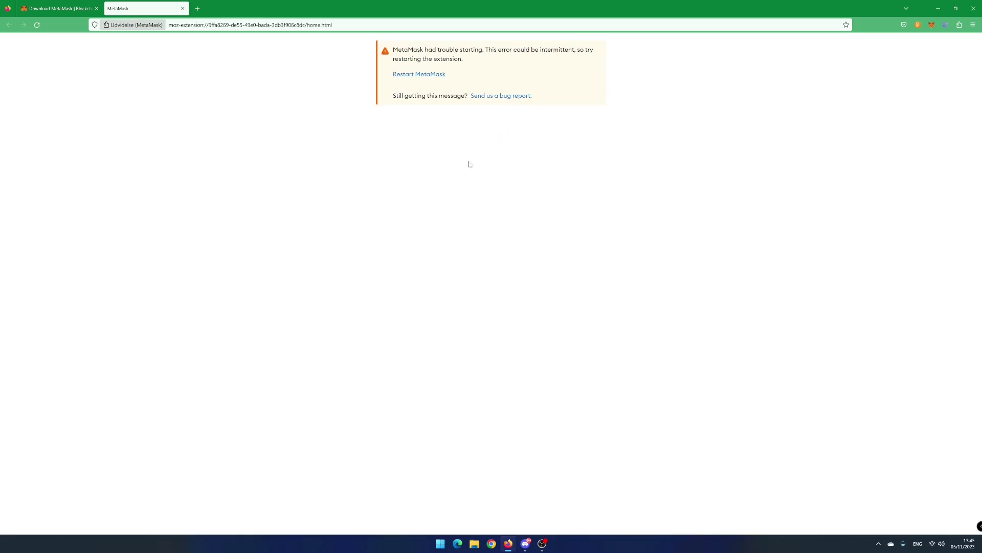
pyautogui.click(427, 80)
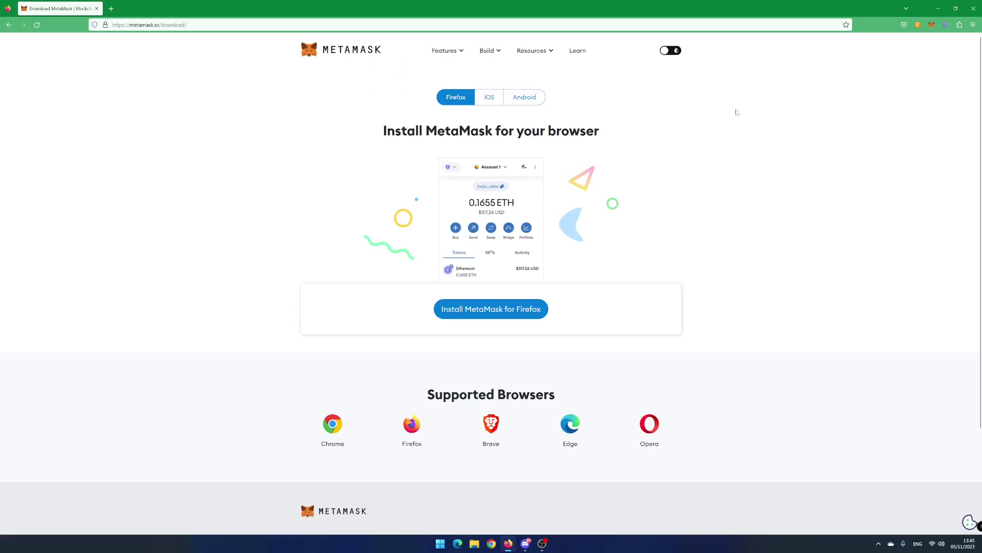
# Open MetaMask and switch its setup language to English
pyautogui.click(931, 25)
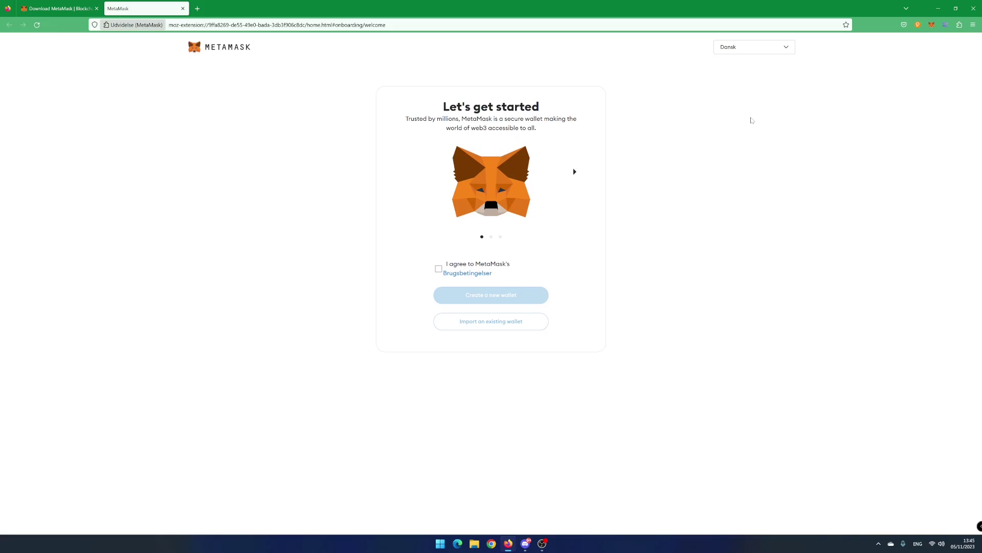
pyautogui.click(788, 47)
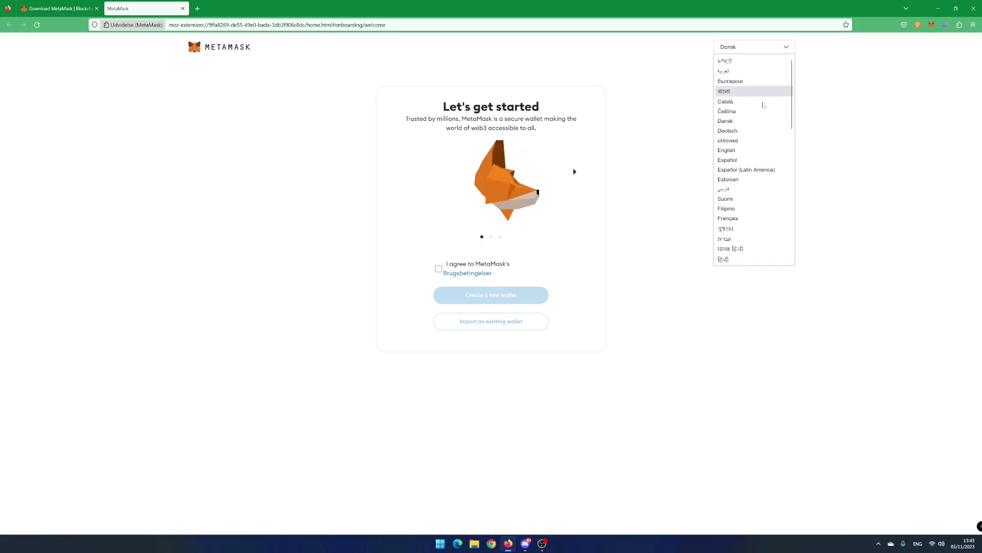
pyautogui.click(753, 152)
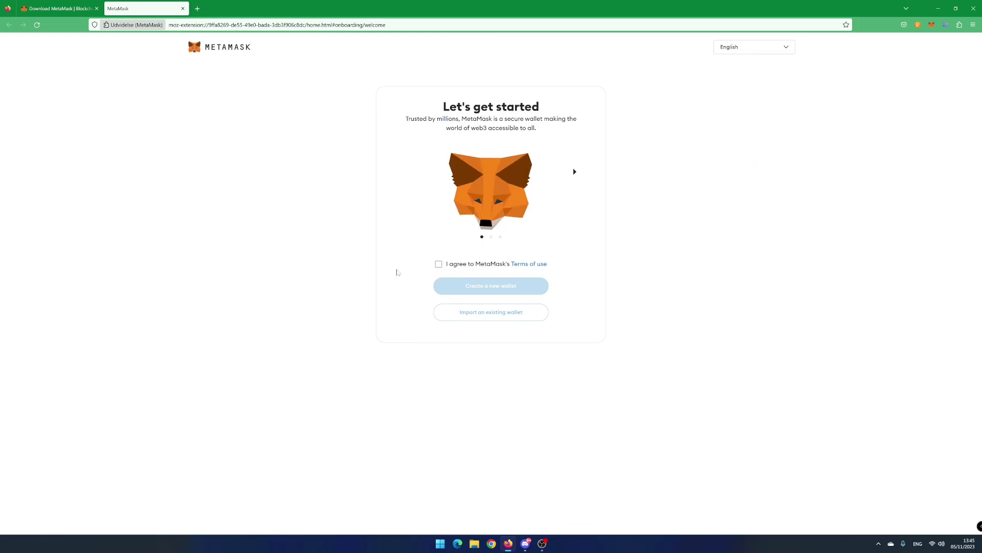
# Accept the terms of use, choose to create a new wallet, and agree to share usage data
pyautogui.click(439, 264)
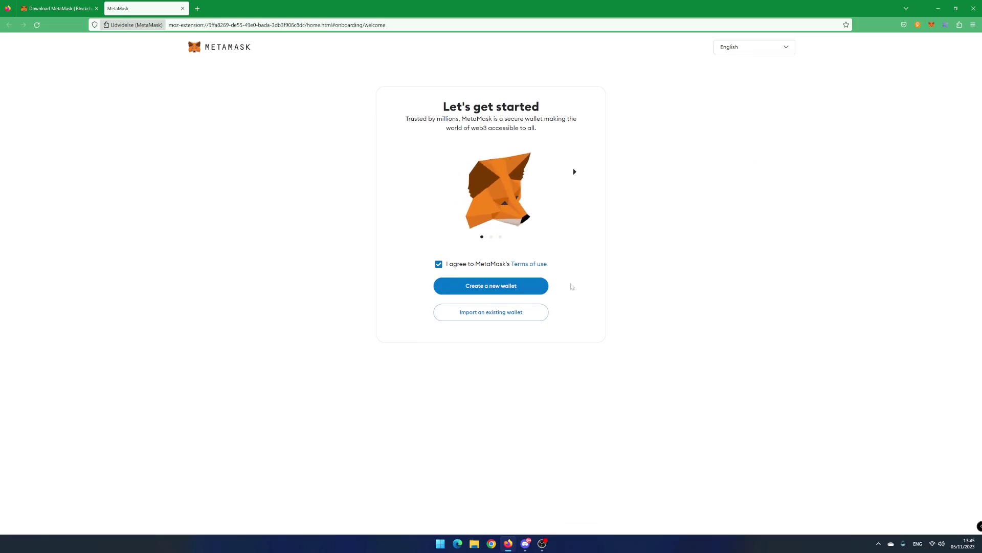
pyautogui.click(501, 290)
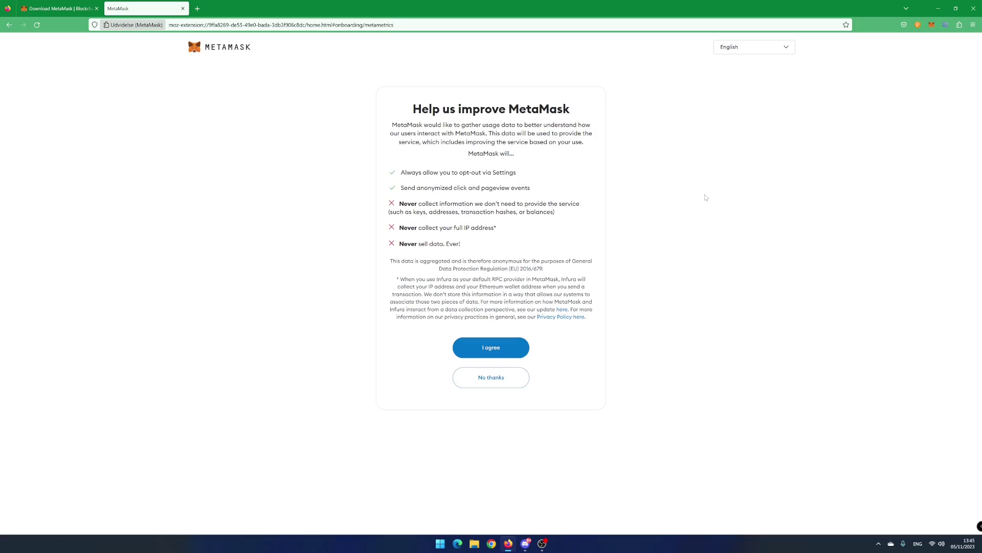
pyautogui.click(499, 353)
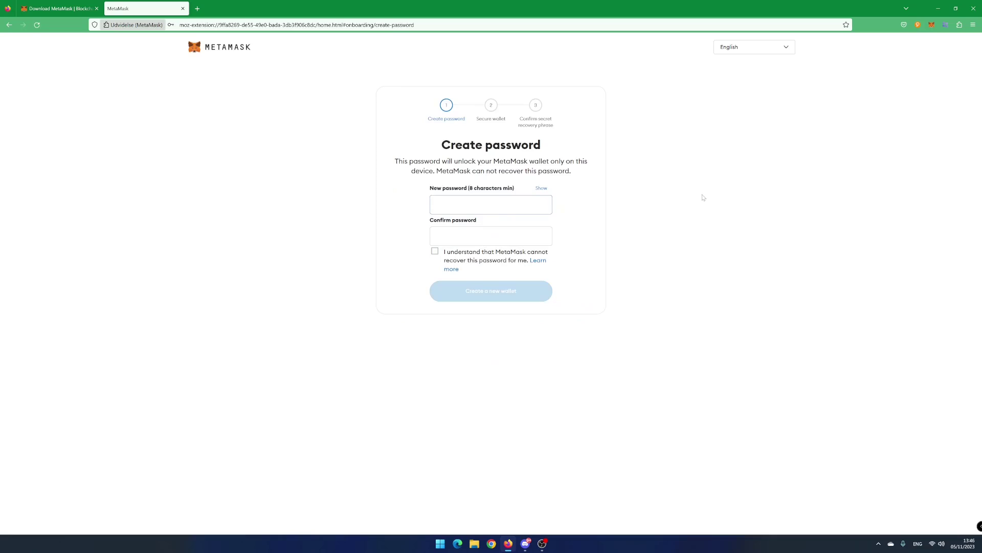
# Enter and confirm a strong wallet password, acknowledge it can't be recovered, and create the wallet
pyautogui.write('*******')
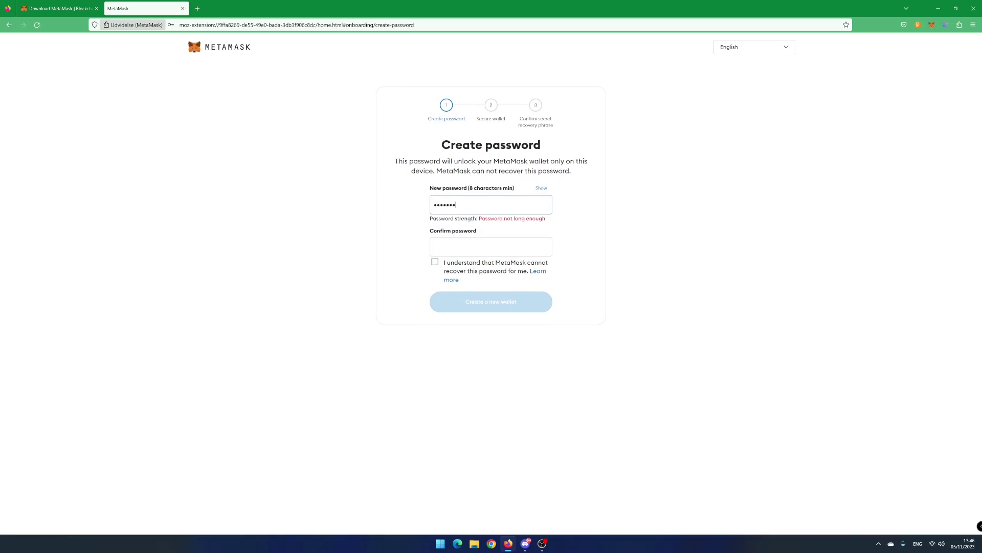
pyautogui.write('******')
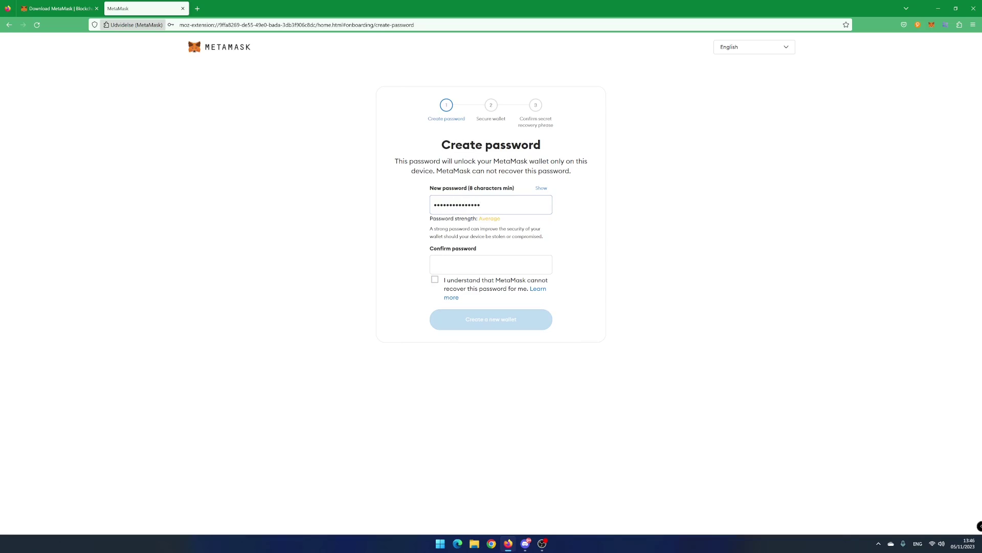
pyautogui.write('*')
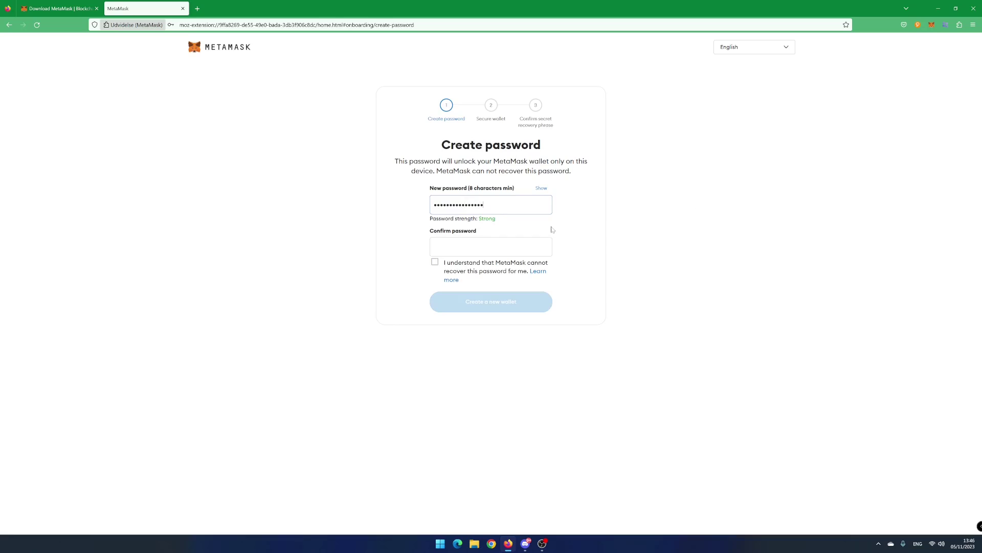
pyautogui.click(491, 247)
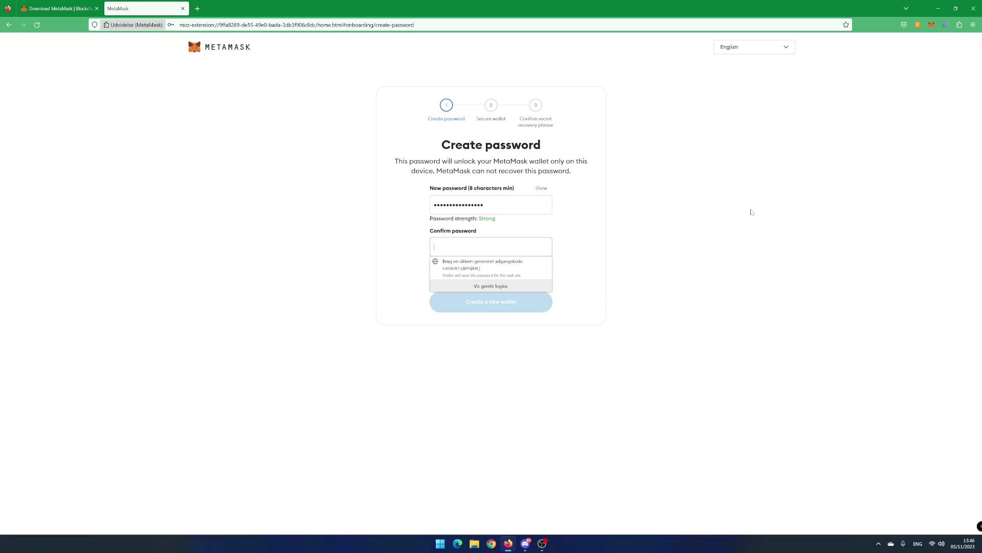
pyautogui.write('********')
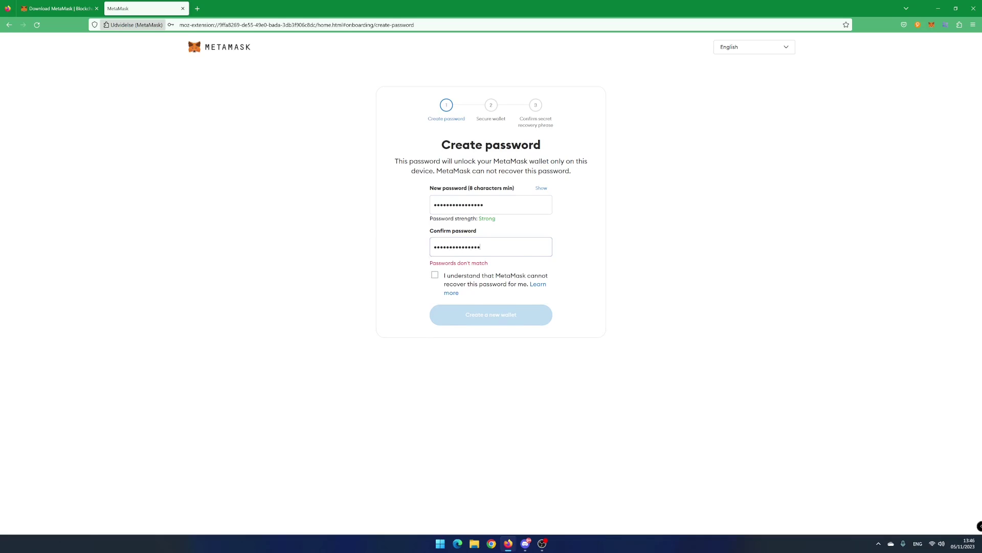
pyautogui.write('*')
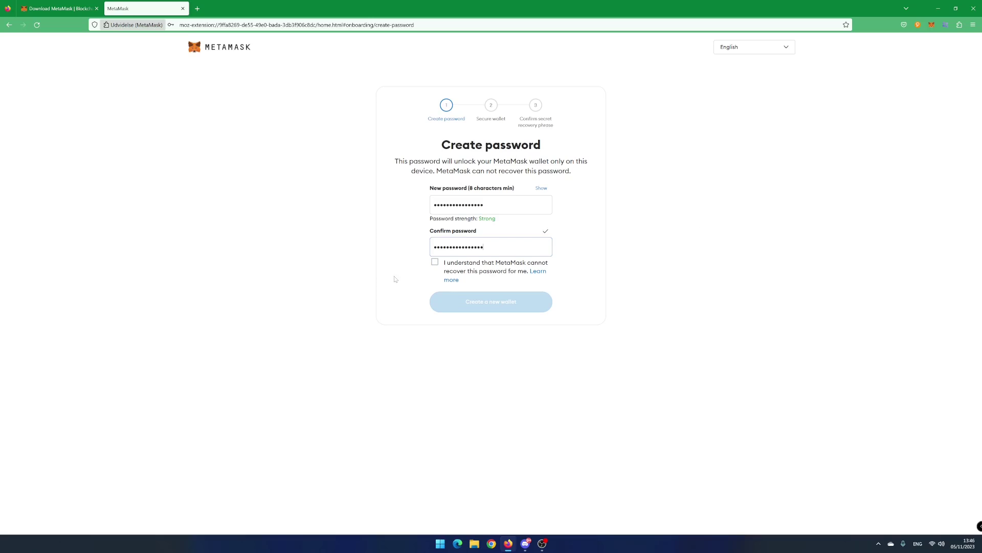
pyautogui.click(435, 263)
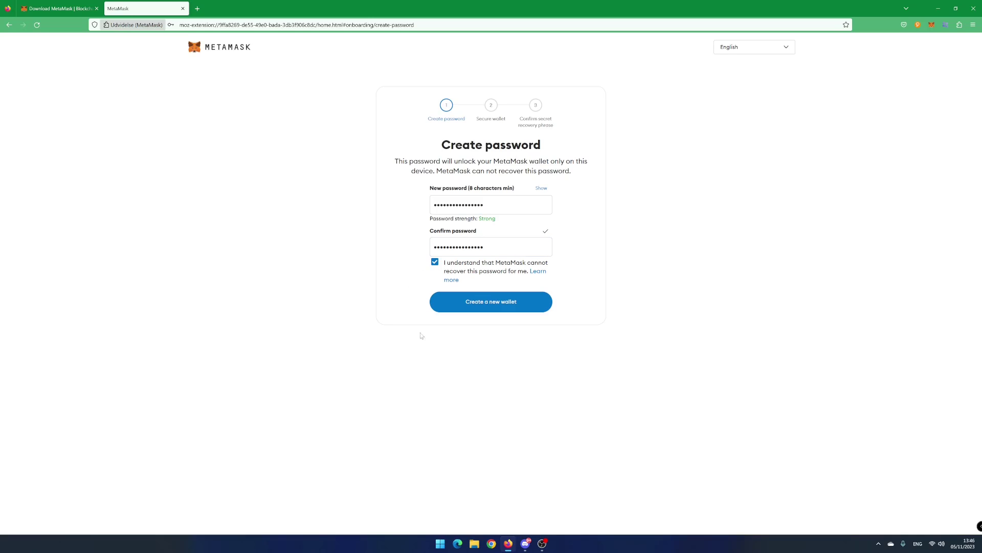
pyautogui.click(519, 310)
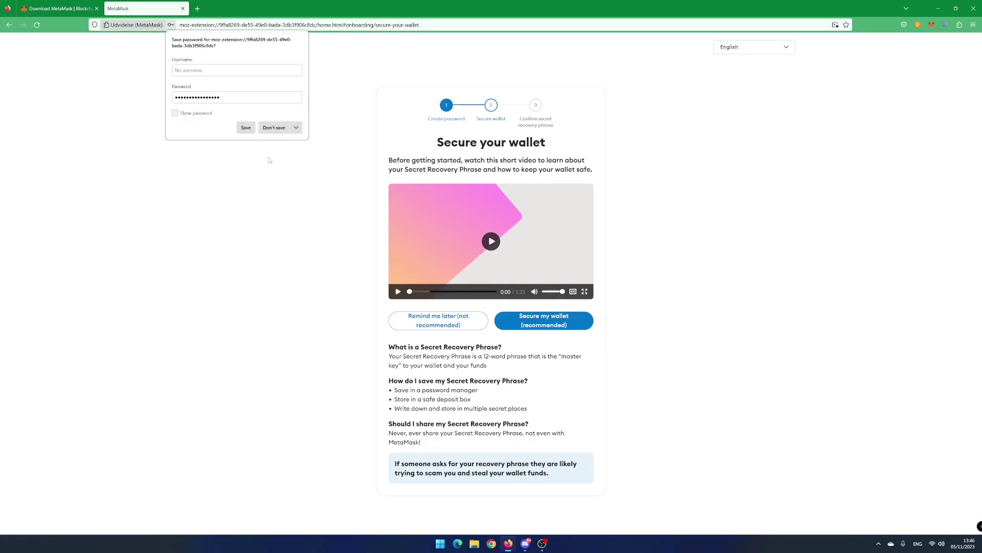
# Decline saving the password in Firefox and begin securing the Secret Recovery Phrase
pyautogui.click(273, 128)
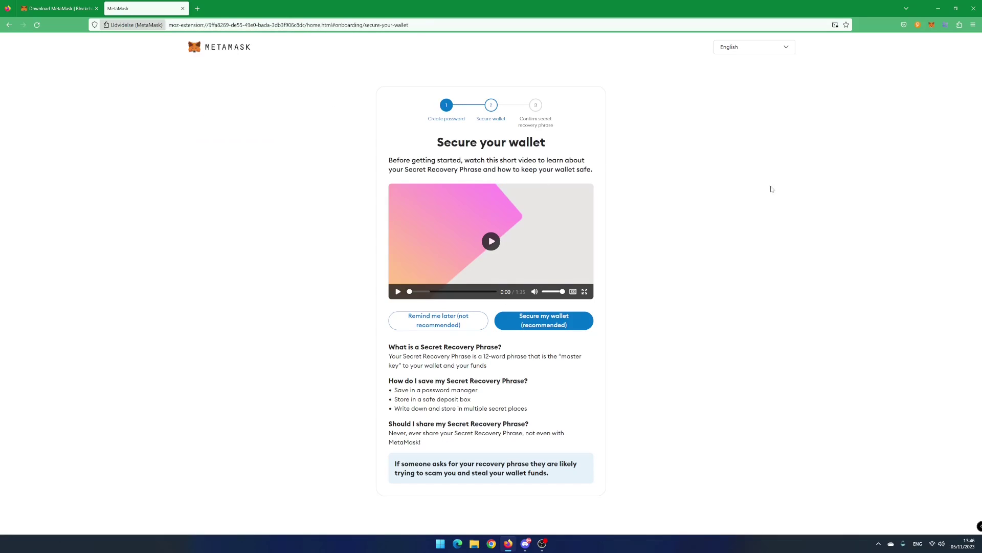
pyautogui.click(544, 322)
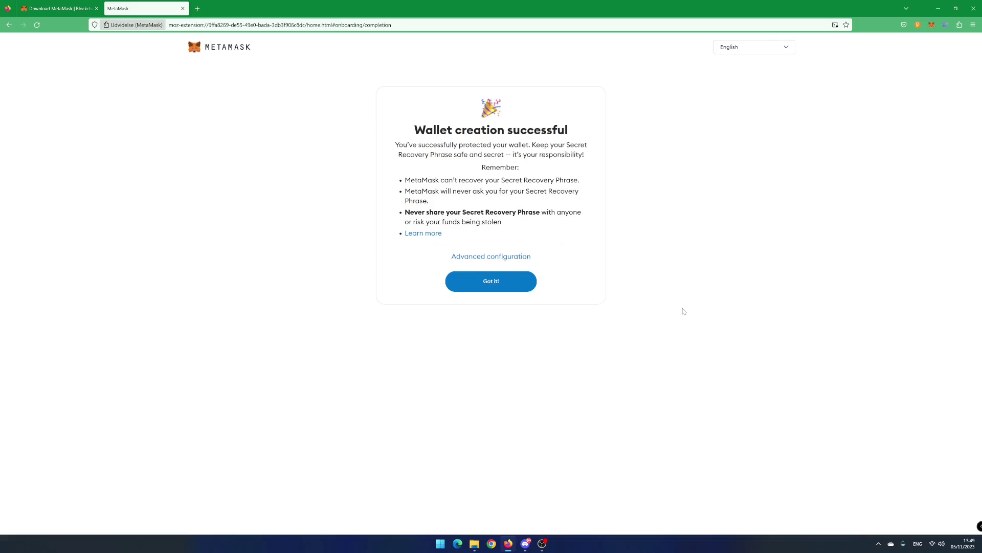
# Acknowledge the successful wallet creation, finish the setup tips, and dismiss the What's new notice
pyautogui.click(502, 285)
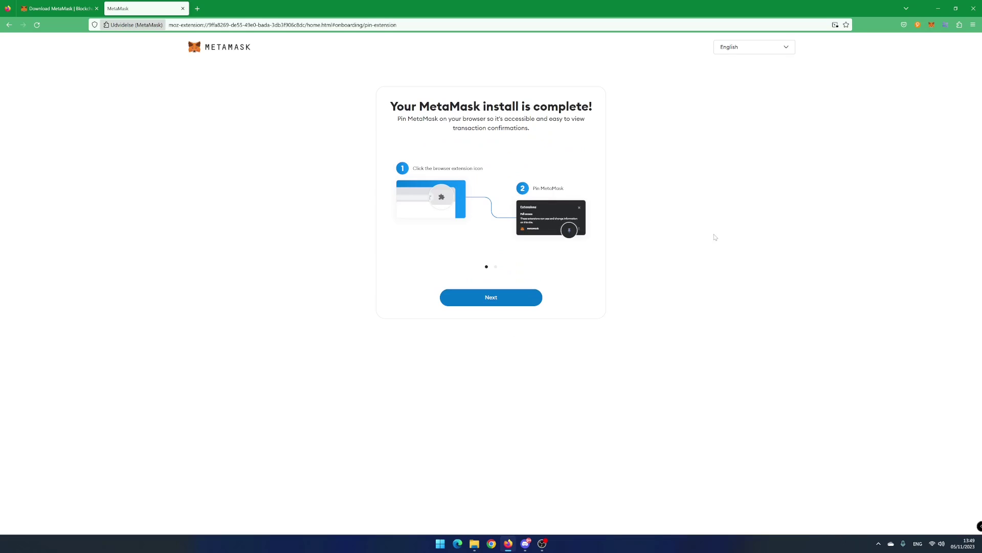
pyautogui.click(489, 297)
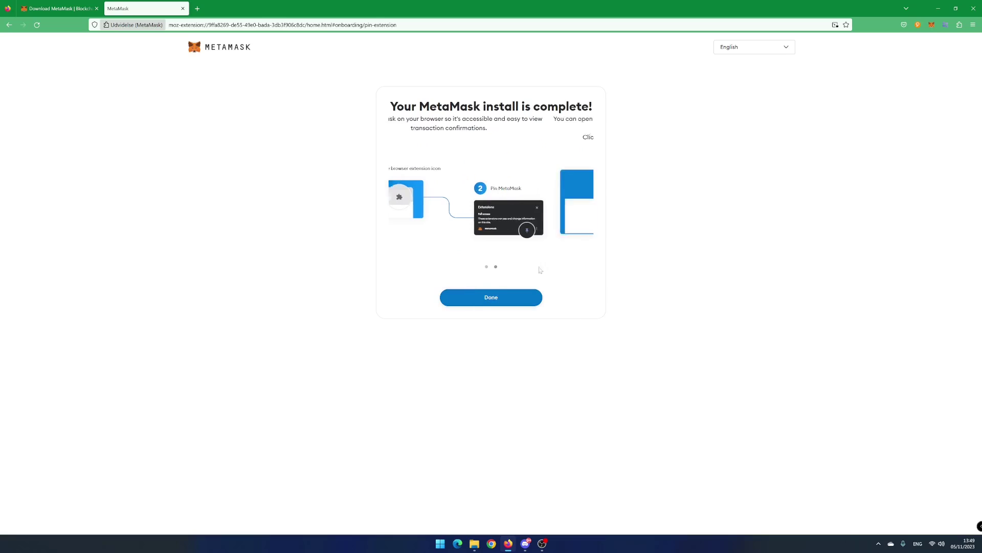
pyautogui.click(526, 298)
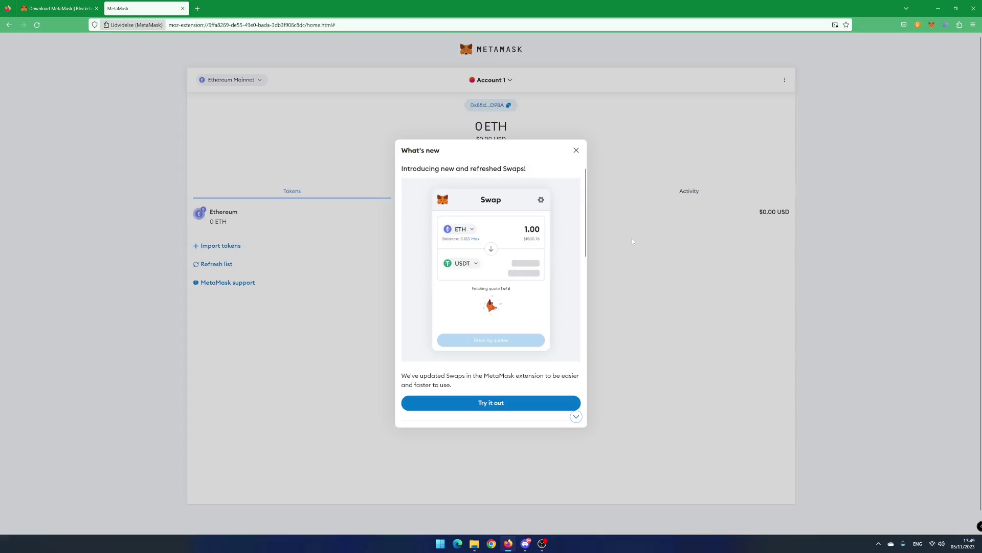
pyautogui.click(576, 150)
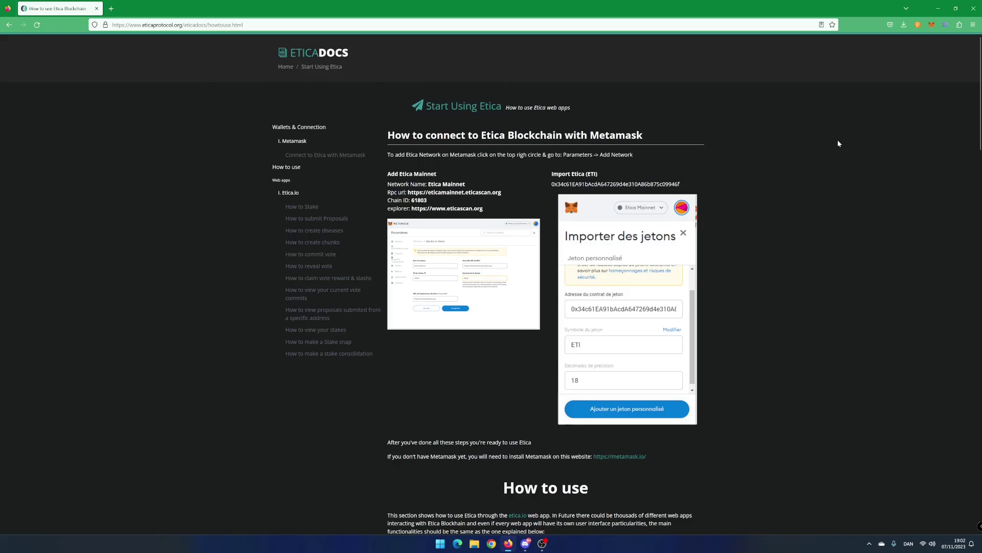
# From the MetaMask network list, choose Add network
pyautogui.click(931, 24)
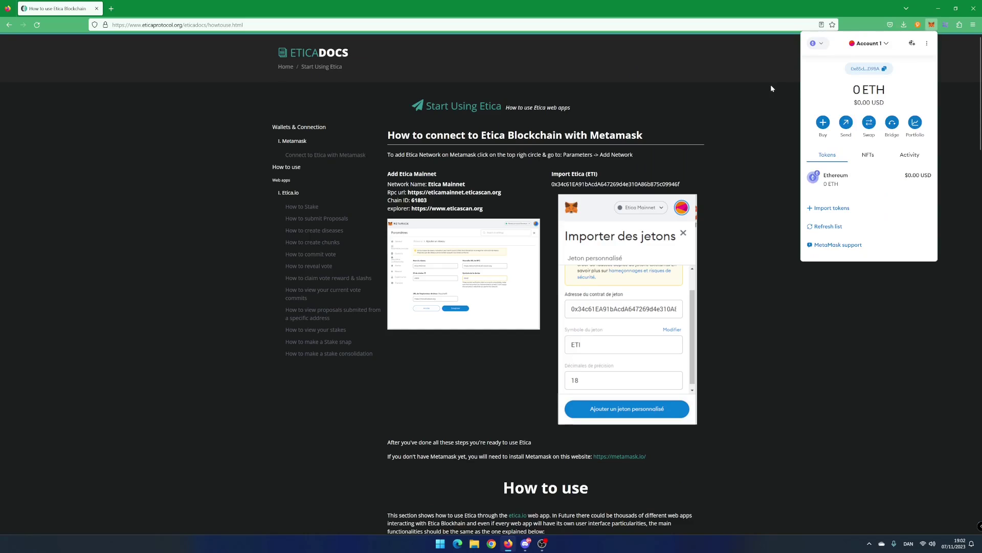
pyautogui.click(821, 45)
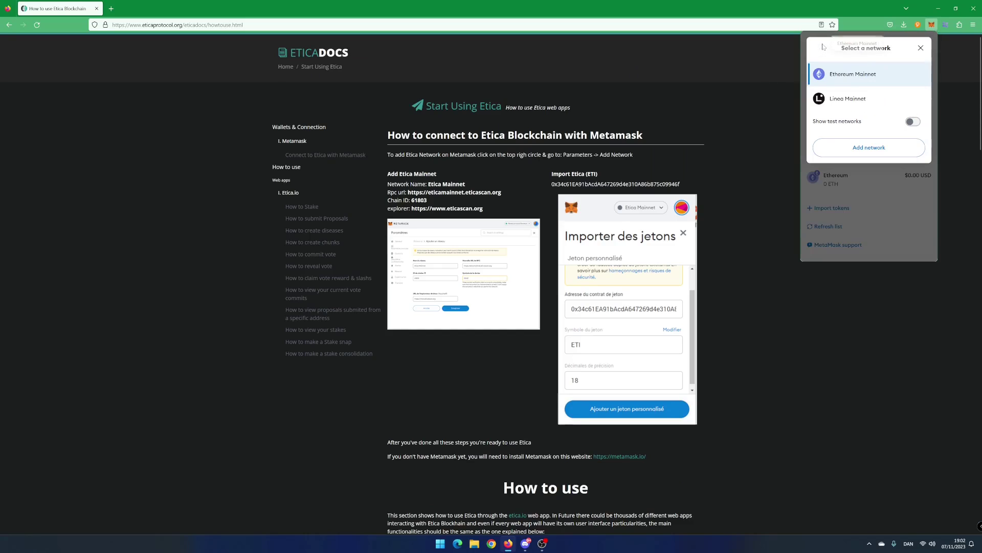
pyautogui.click(861, 152)
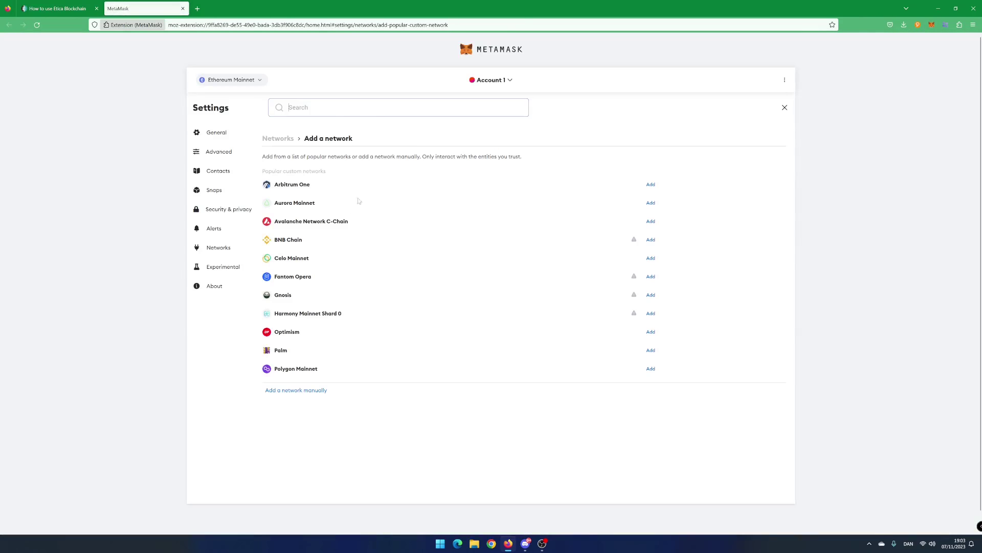
pyautogui.click(306, 391)
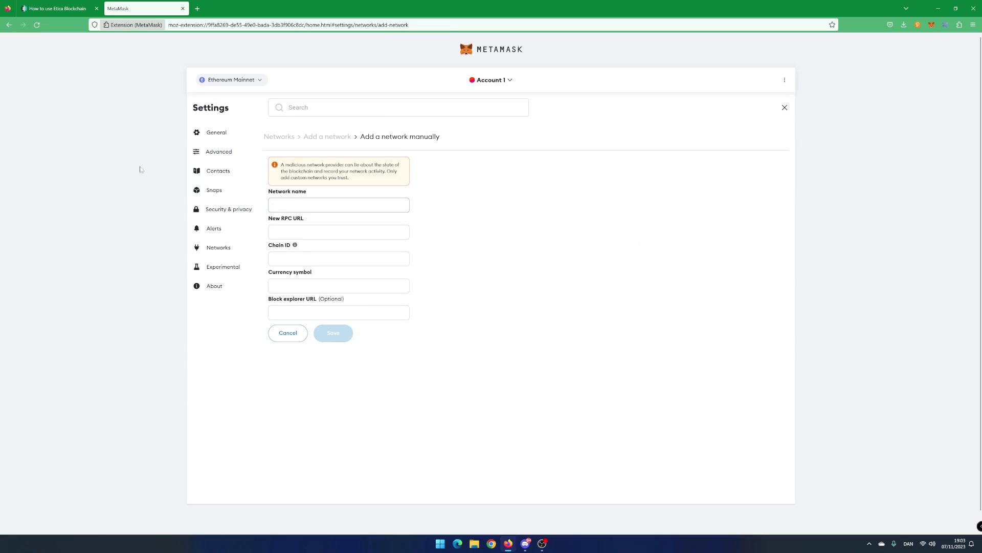
pyautogui.write('Etica Mainnet')
pyautogui.click(65, 10)
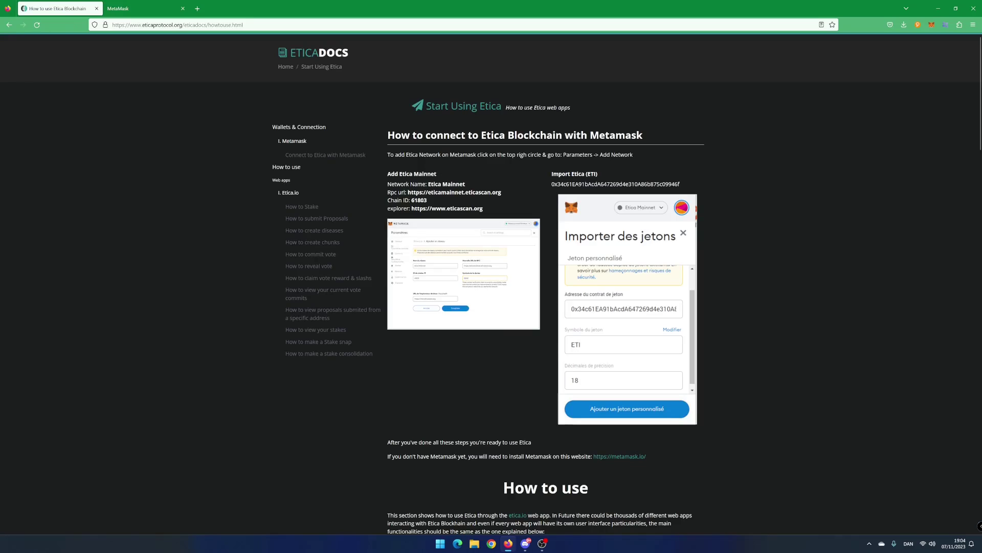
pyautogui.moveTo(501, 191); pyautogui.dragTo(407, 192)
pyautogui.hotkey('ctrl', 'c')
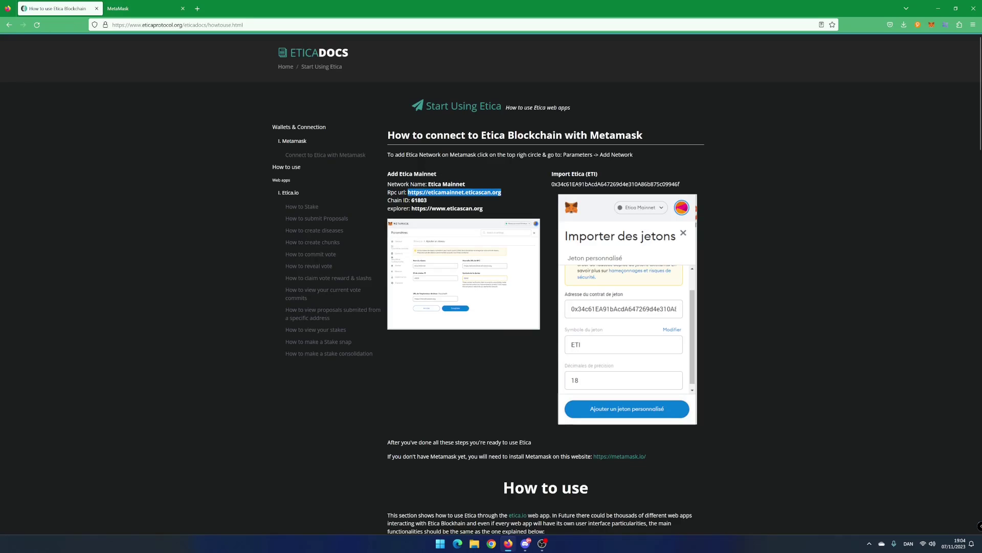
pyautogui.click(143, 8)
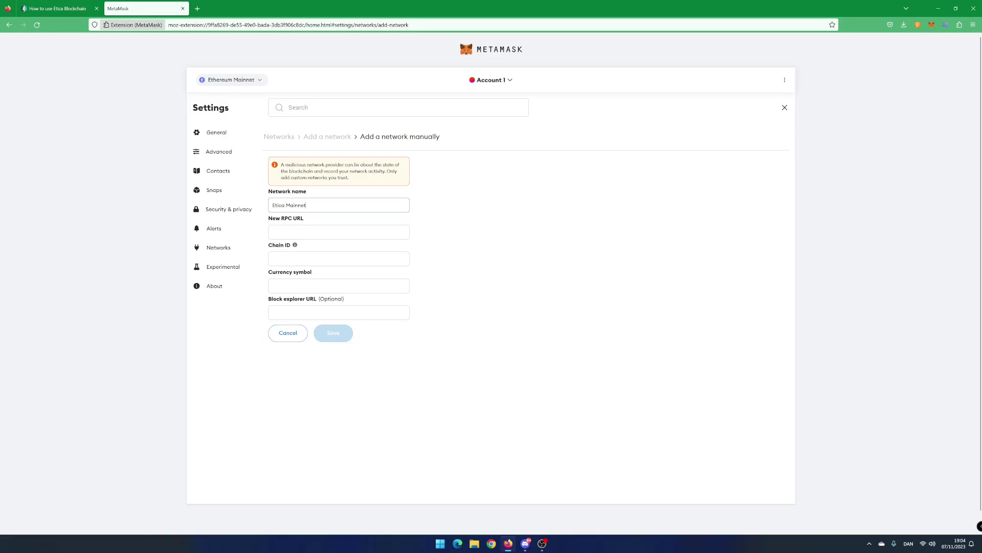
pyautogui.press('Tab')
pyautogui.hotkey('ctrl', 'v')
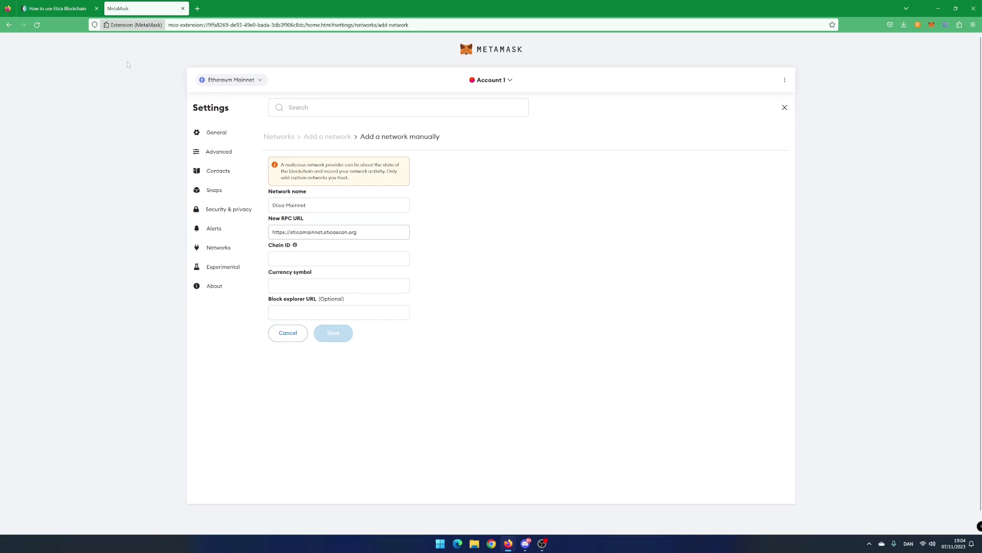
# Copy chain ID 61803 from the Etica docs into the Chain ID field
pyautogui.click(41, 8)
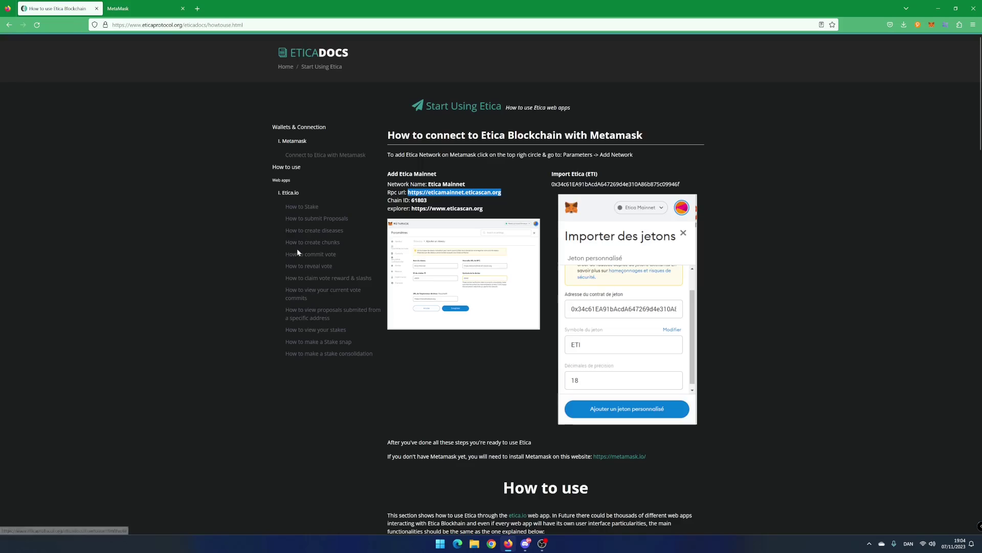
pyautogui.doubleClick(419, 200)
pyautogui.hotkey('ctrl', 'c')
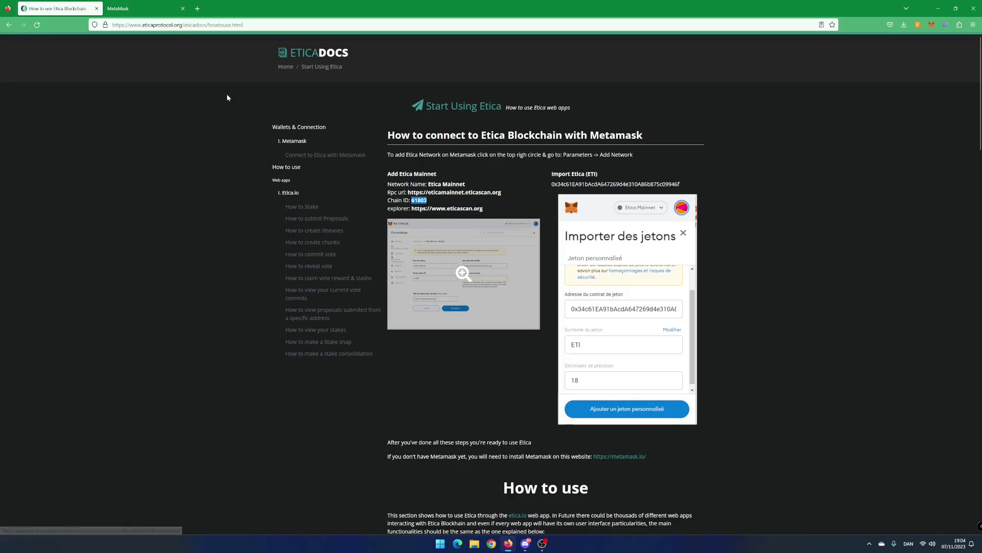
pyautogui.click(143, 8)
pyautogui.click(303, 255)
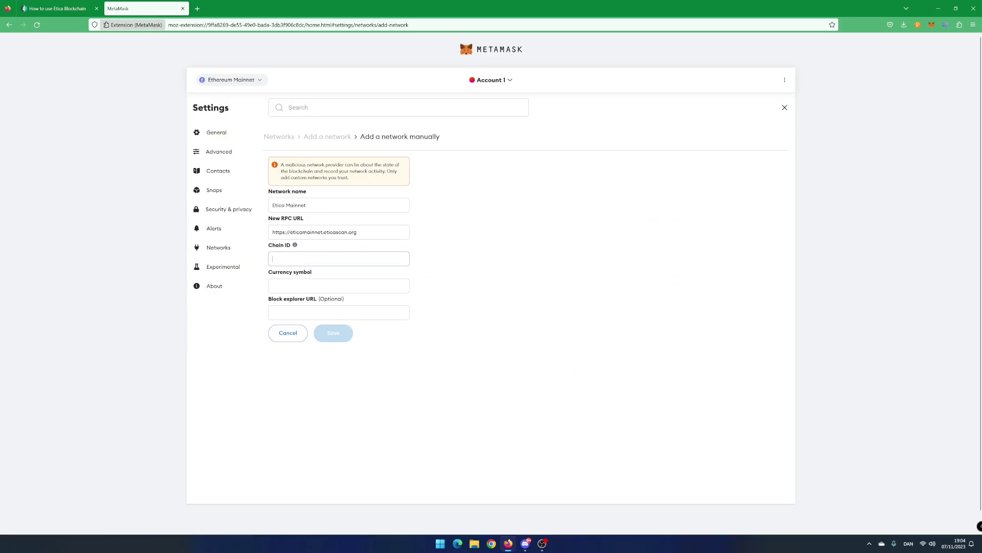
pyautogui.hotkey('ctrl', 'v')
pyautogui.press('Tab')
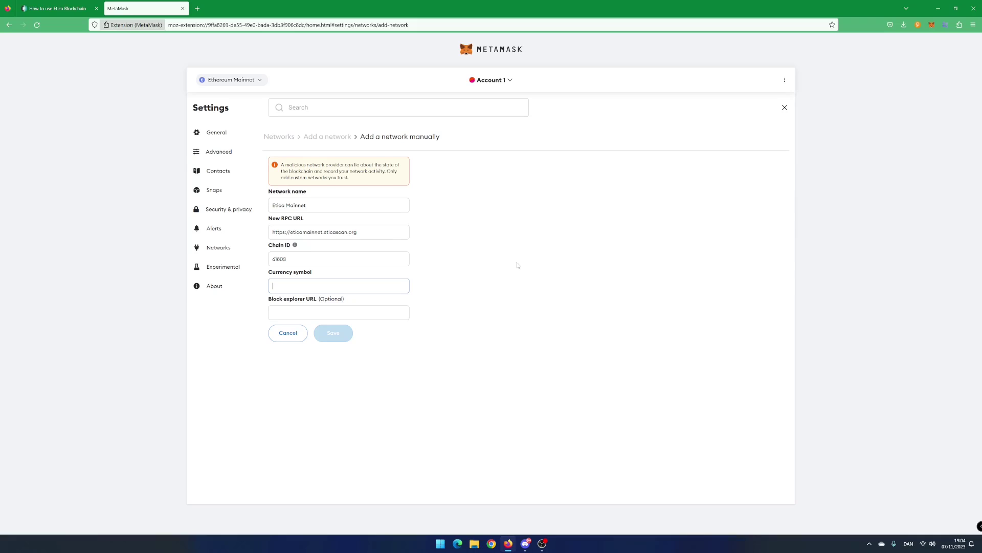
pyautogui.write('EG')
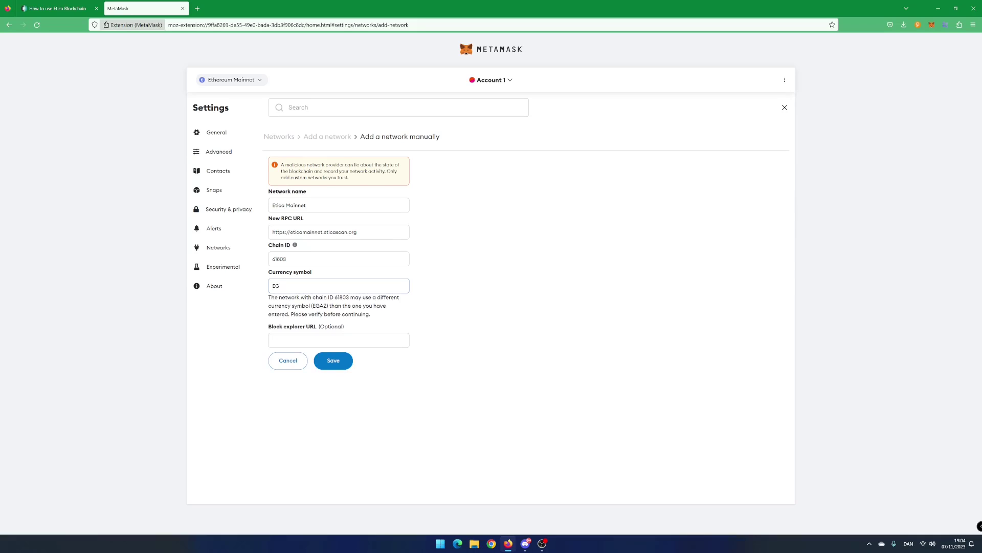
pyautogui.write('AZ')
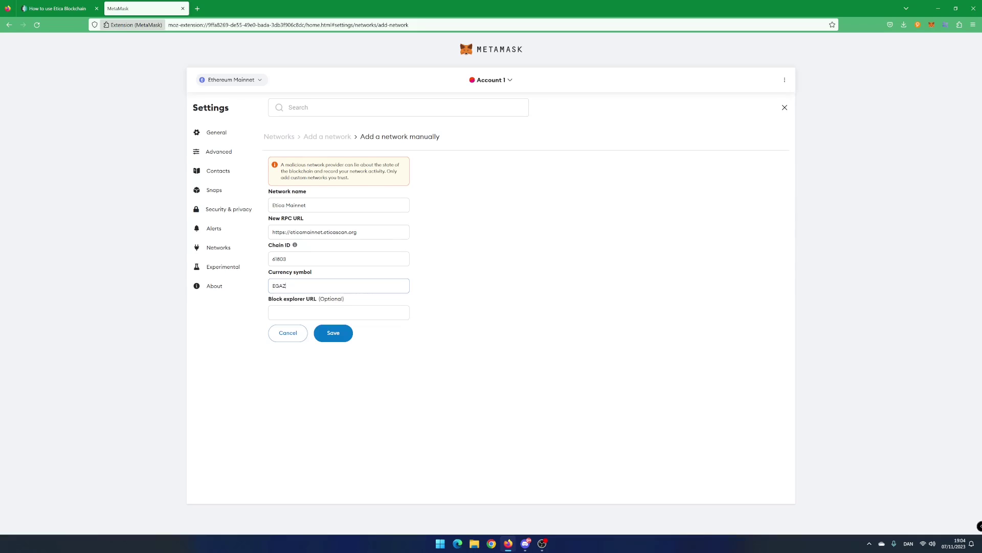
pyautogui.click(62, 10)
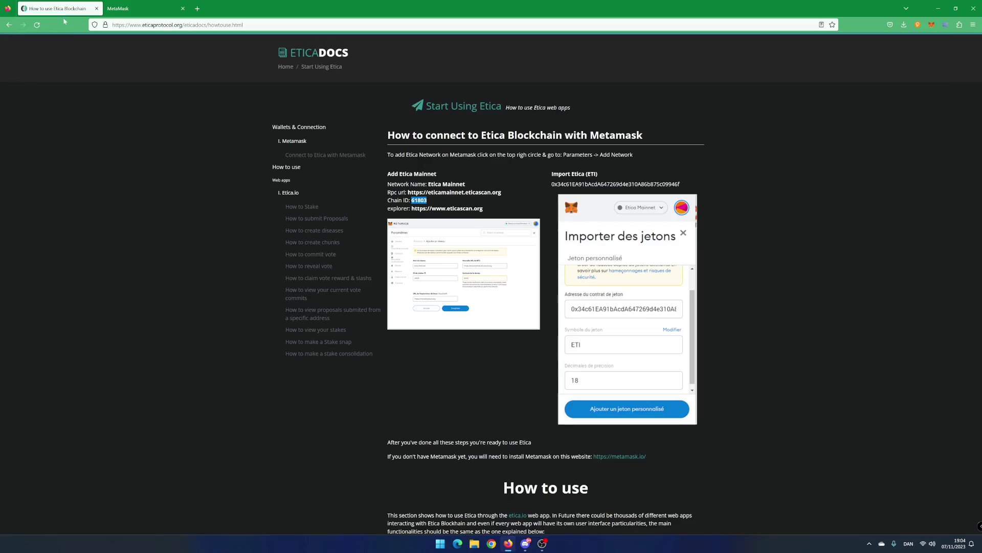
pyautogui.moveTo(483, 209); pyautogui.dragTo(412, 209)
pyautogui.hotkey('ctrl', 'c')
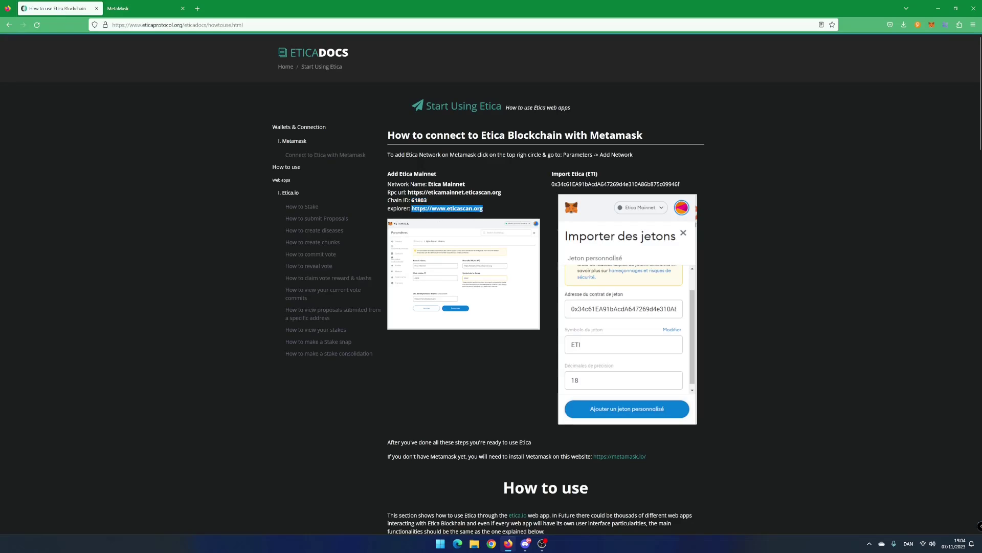
pyautogui.click(144, 8)
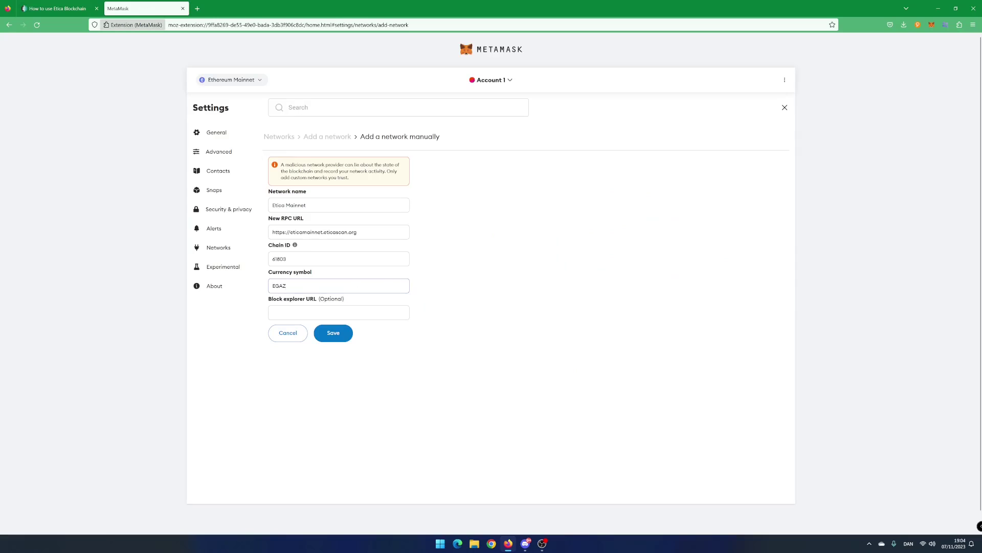
pyautogui.click(339, 312)
pyautogui.hotkey('ctrl', 'v')
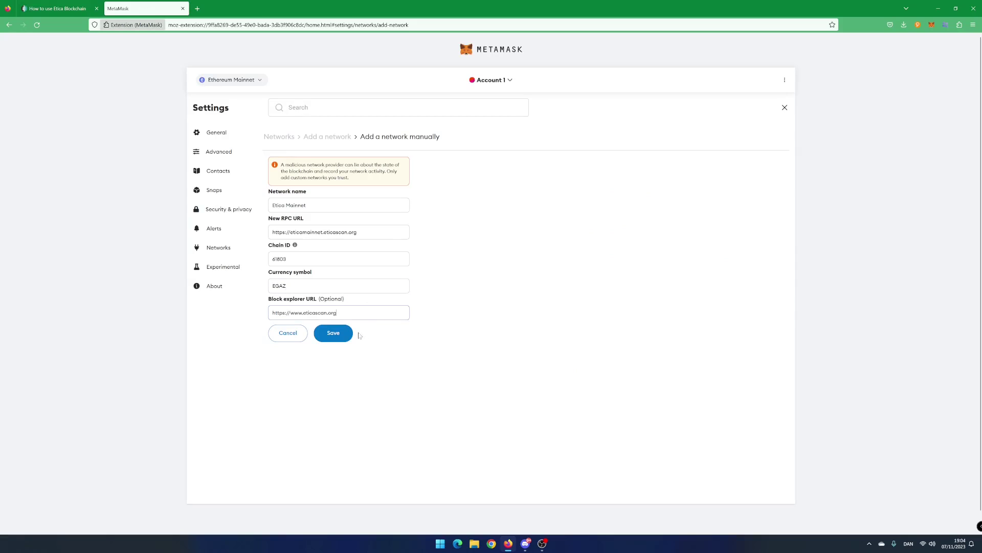
# Save the Etica Mainnet network and dismiss the network-added confirmation
pyautogui.click(340, 335)
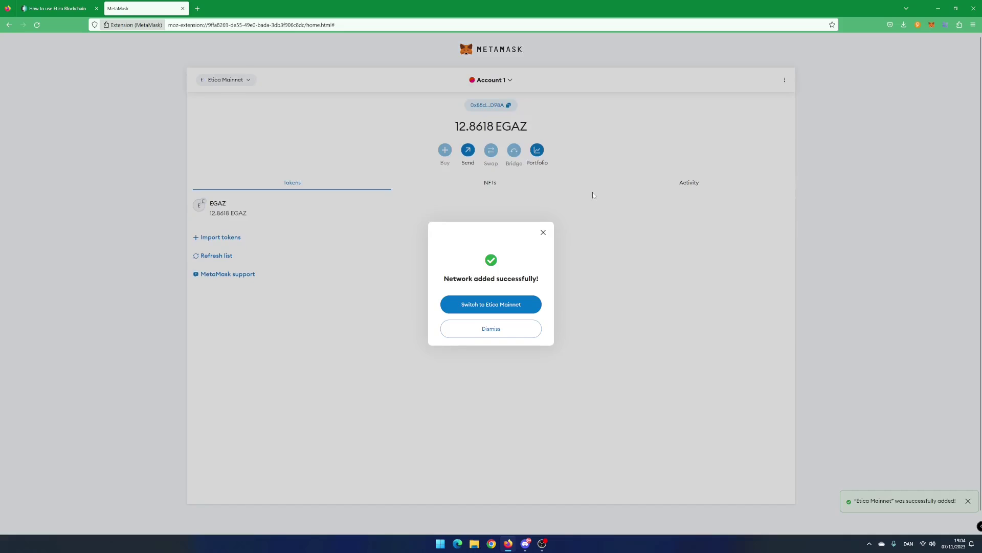
pyautogui.click(516, 306)
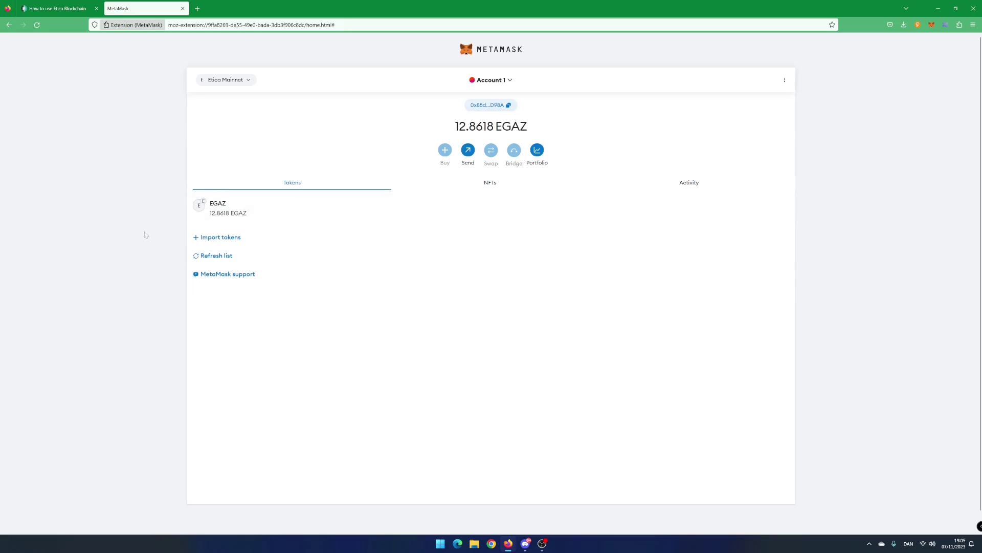
# Import a custom token by pasting the ETI contract address from the Etica docs, then continue
pyautogui.click(230, 241)
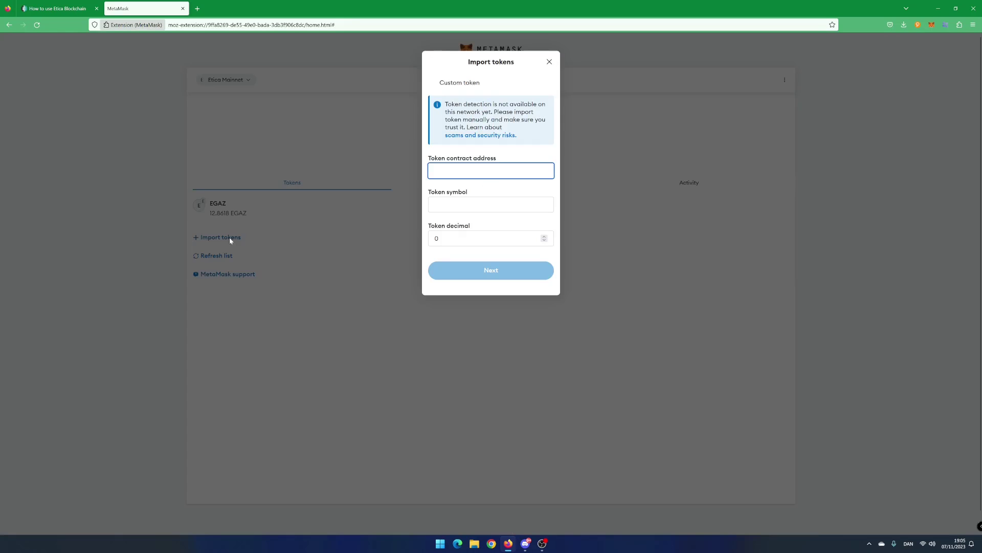
pyautogui.click(51, 8)
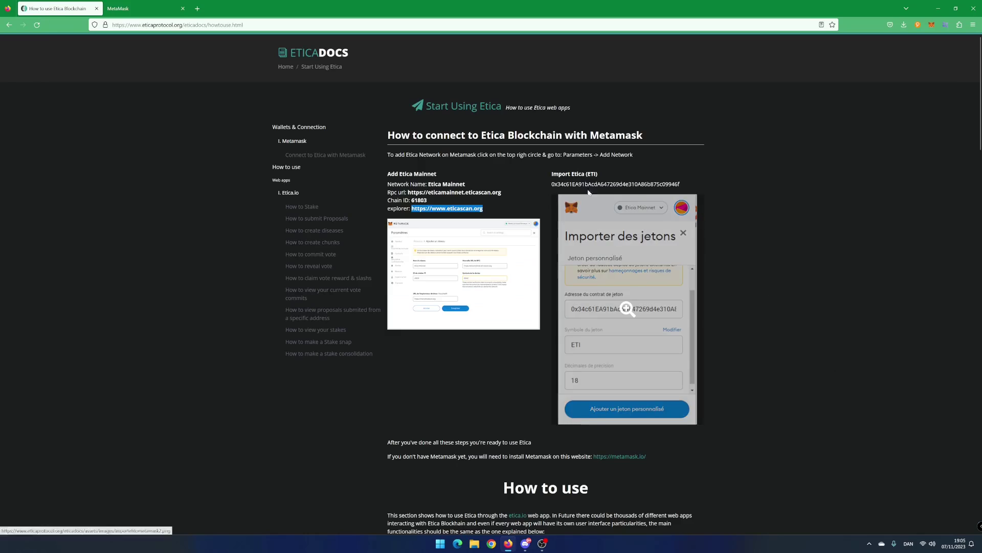
pyautogui.moveTo(551, 184); pyautogui.dragTo(681, 184)
pyautogui.hotkey('ctrl', 'c')
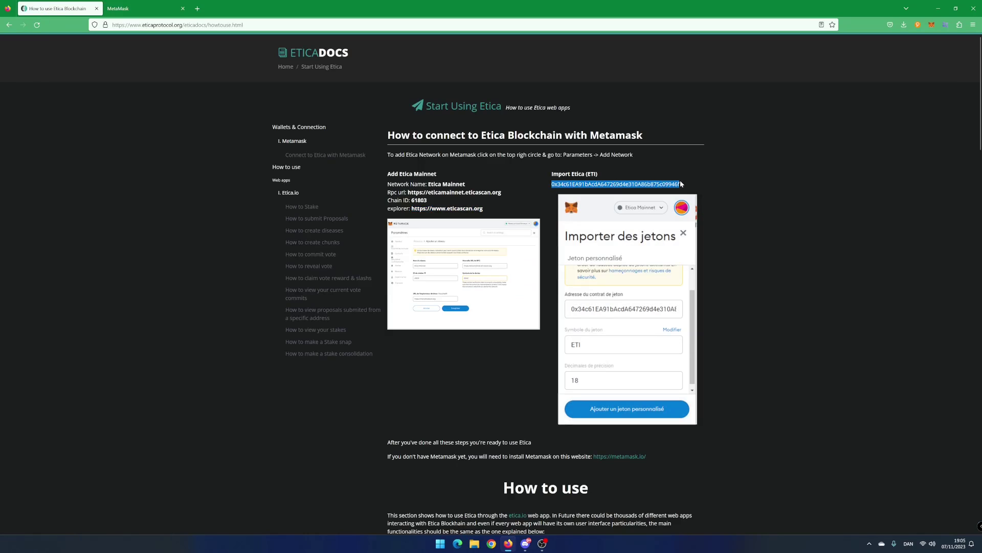
pyautogui.click(144, 8)
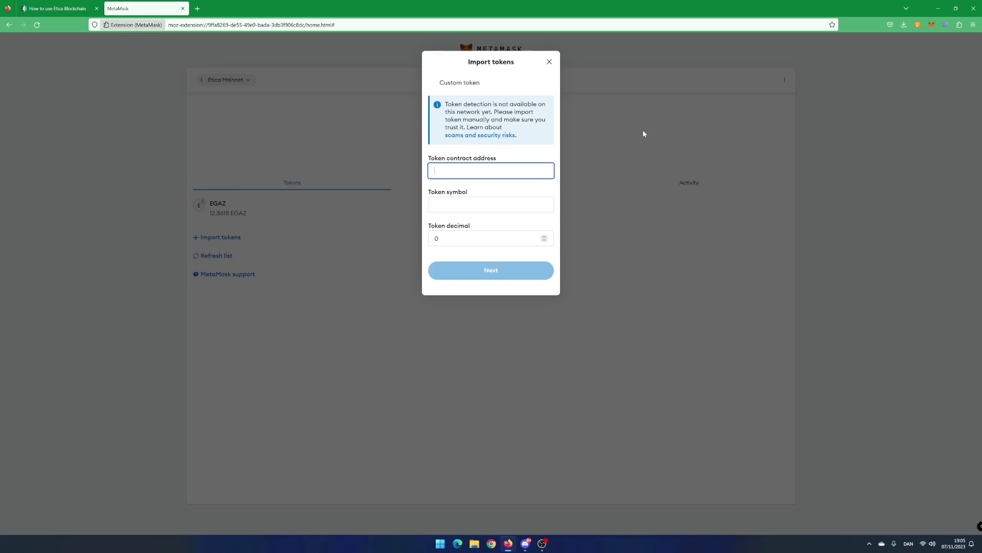
pyautogui.hotkey('ctrl', 'v')
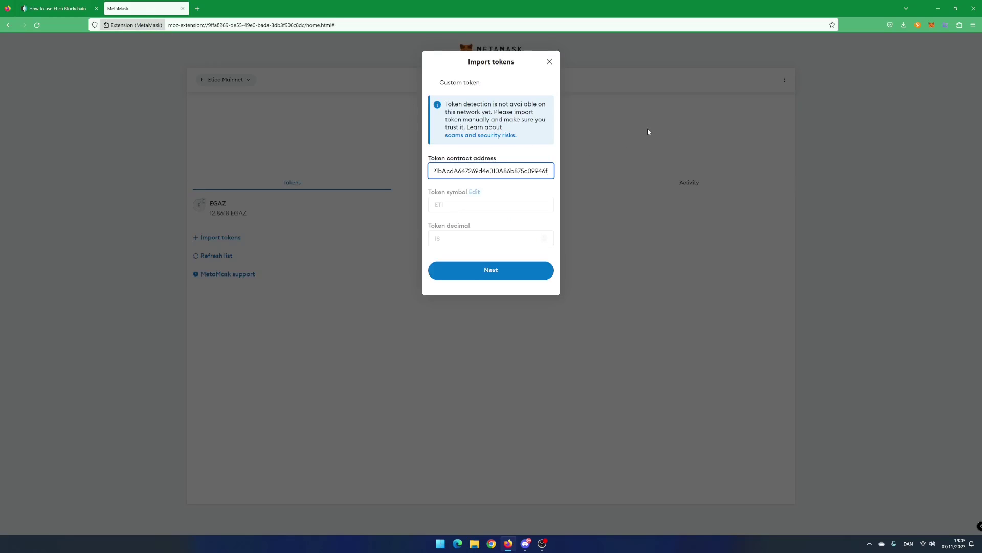
pyautogui.click(504, 271)
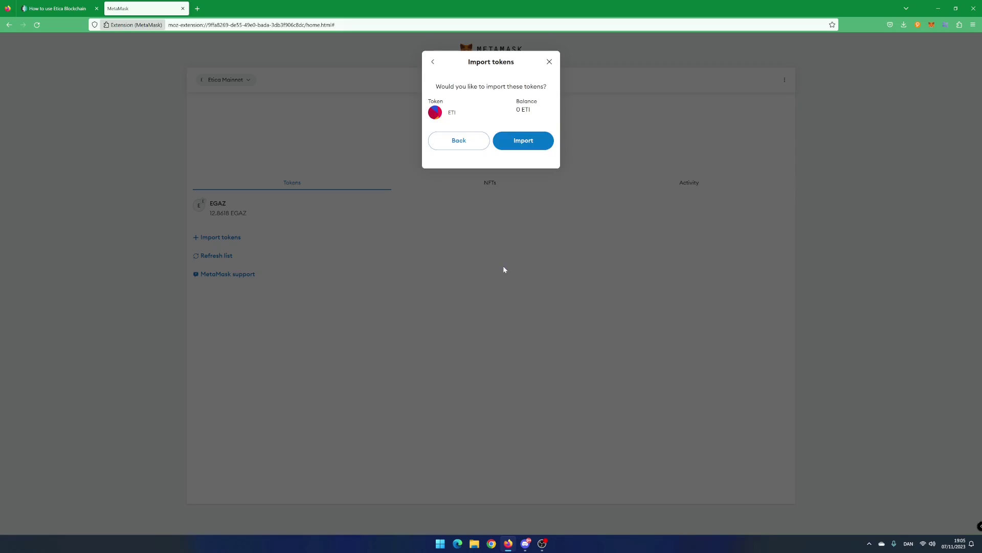
# Confirm the ETI token import and return to the wallet home showing 0 ETI and 12.8618 EGAZ
pyautogui.click(519, 141)
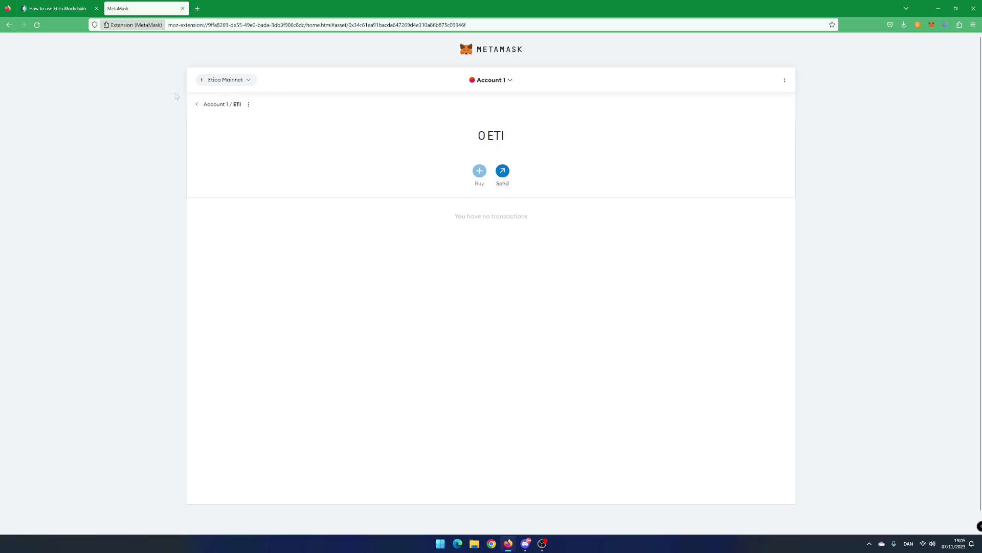
pyautogui.click(196, 104)
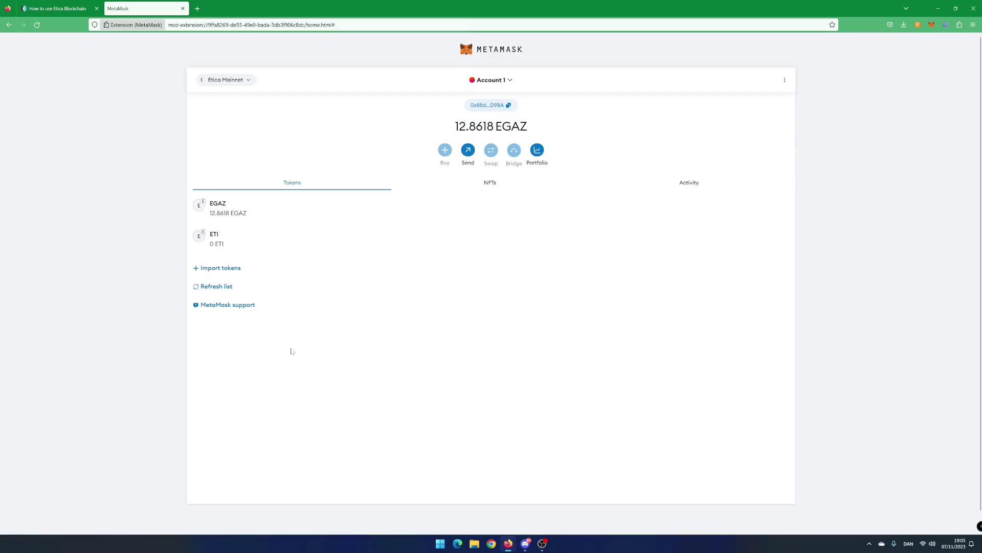